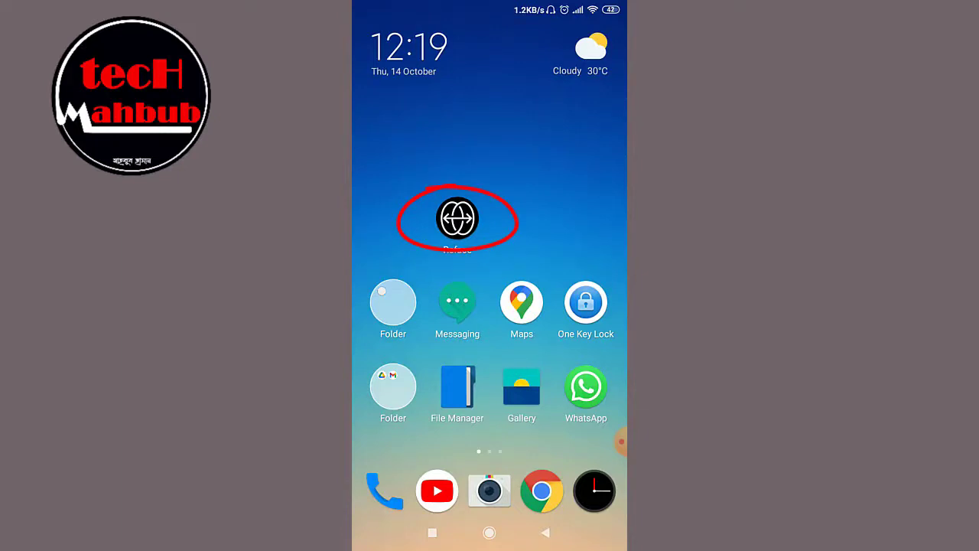
- Launch Reface and start a new creation from a gallery video, image or GIF
click(458, 219)
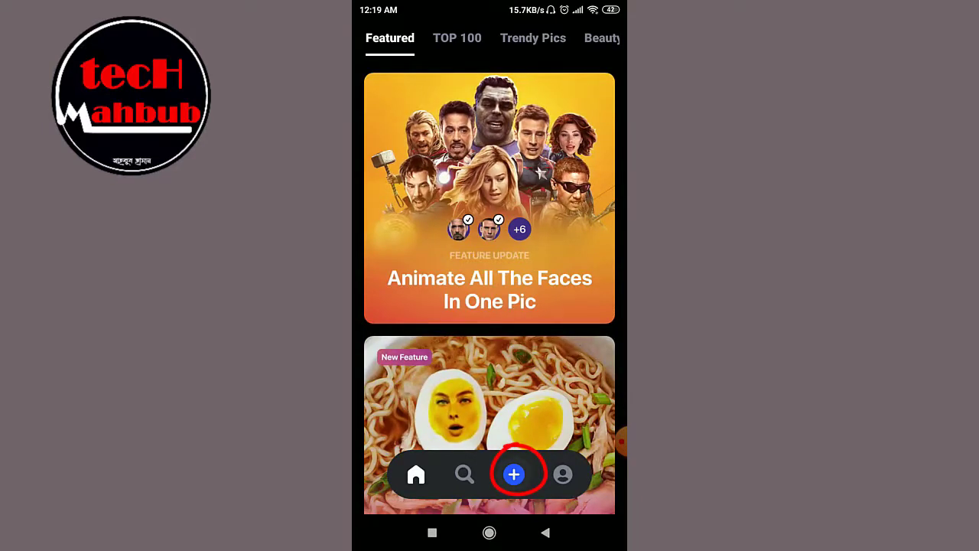
click(514, 475)
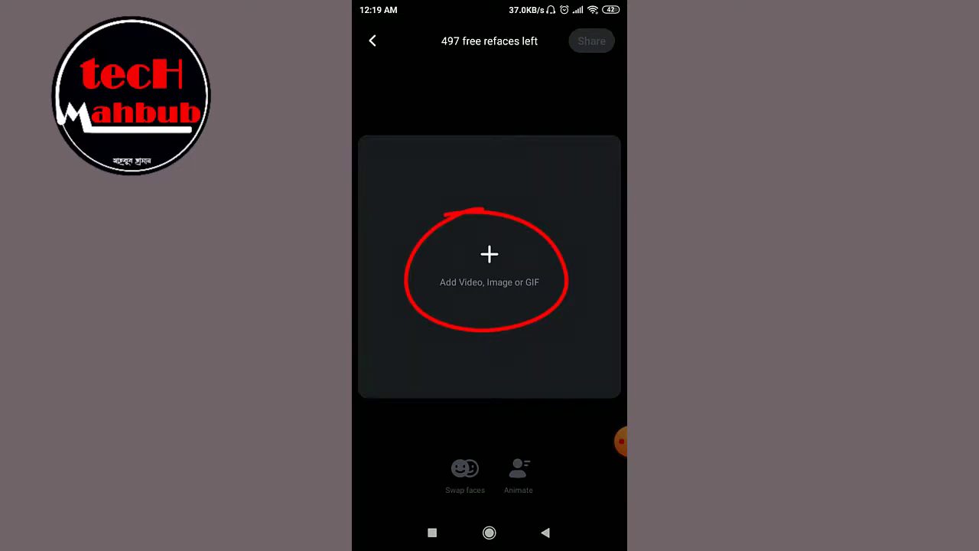
click(489, 264)
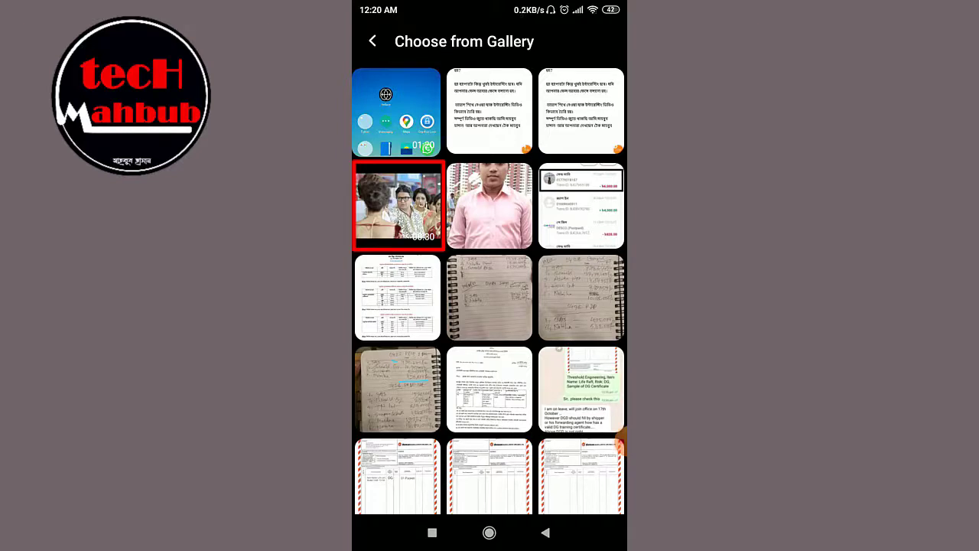
- Load the movie clip from the gallery and accept its 15-second trim
click(398, 205)
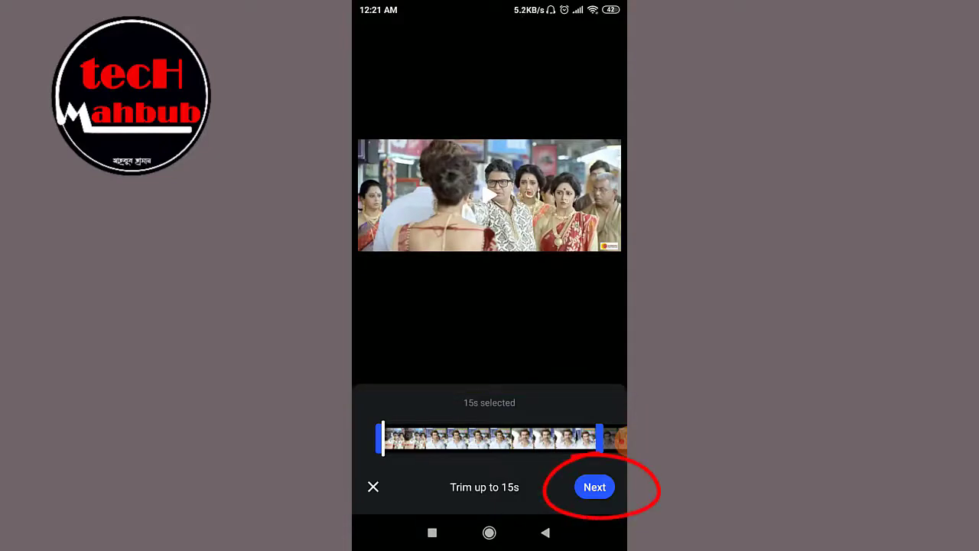
click(594, 486)
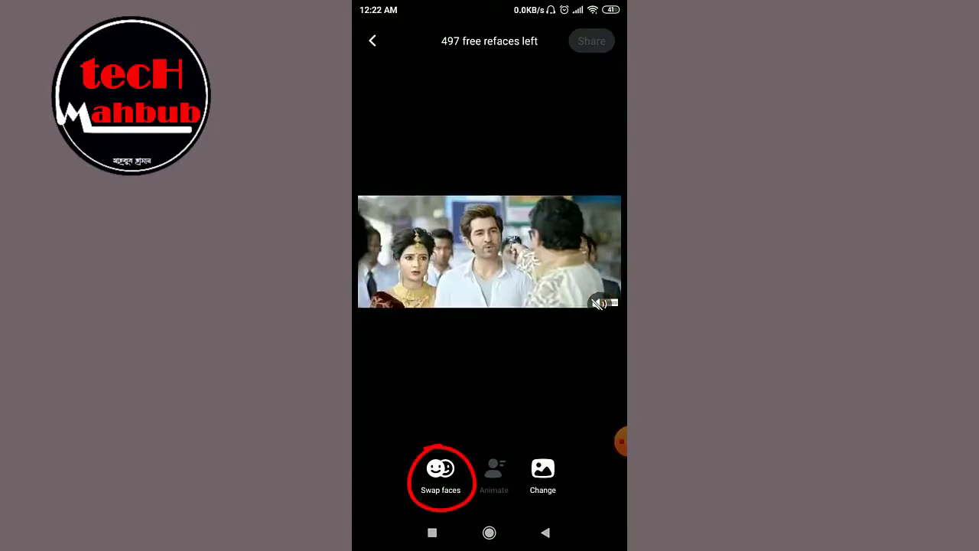
- Open Swap faces, preview each detected face, then select the first actor's face
click(441, 475)
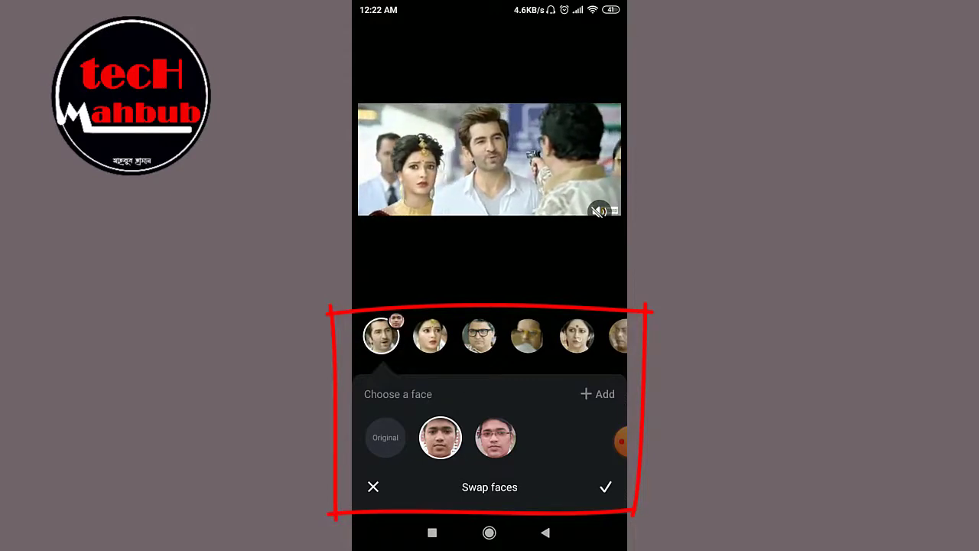
click(430, 336)
click(479, 337)
click(528, 337)
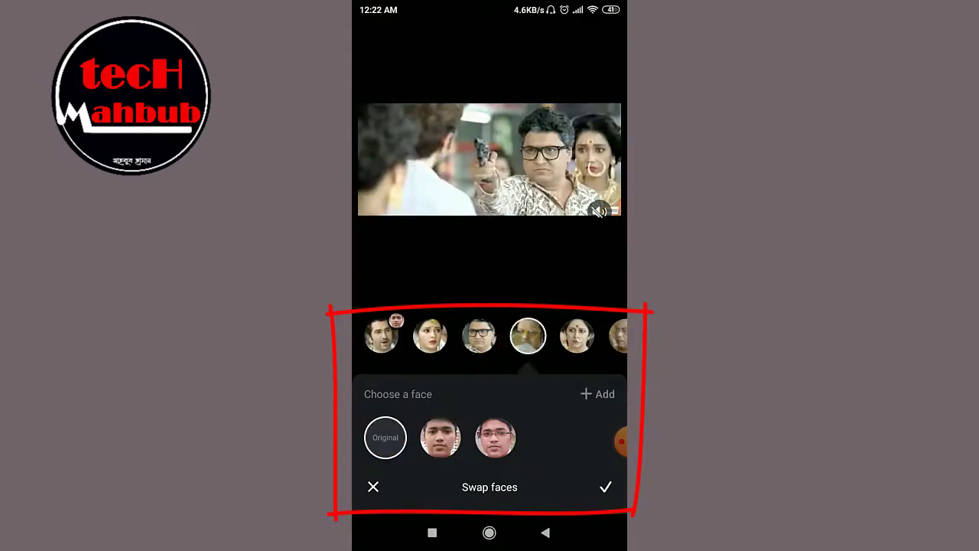
click(577, 337)
click(382, 336)
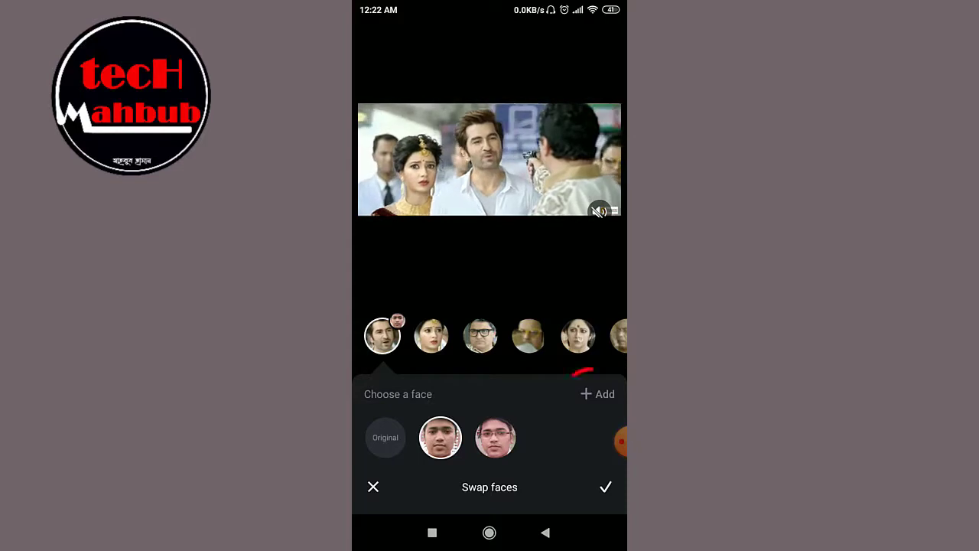
- Add a new face from the gallery using the photo of the man in pink
click(598, 394)
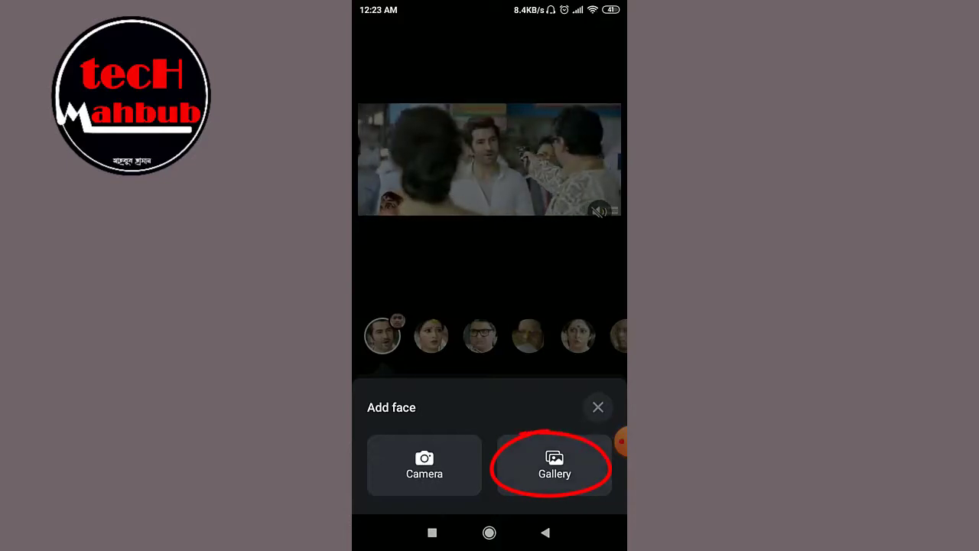
click(555, 465)
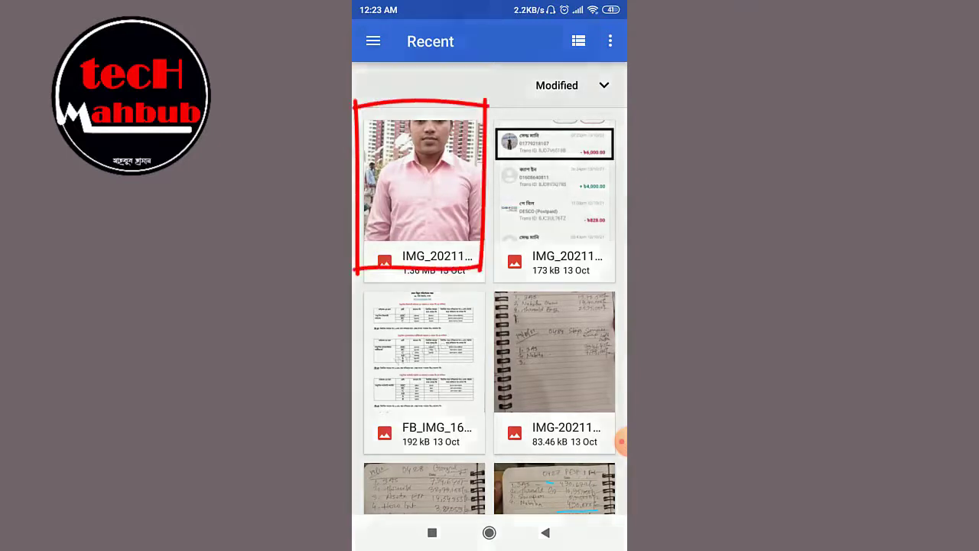
click(424, 183)
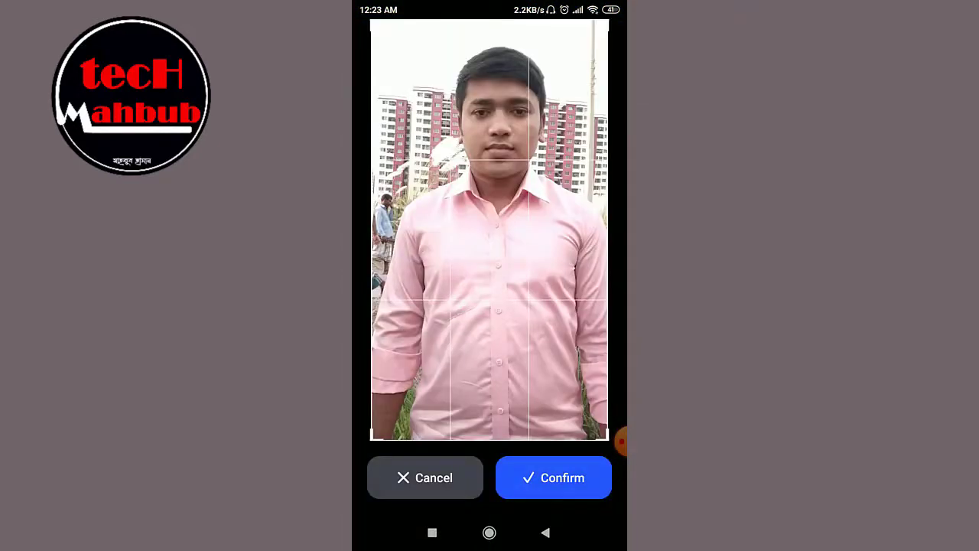
- Crop the photo tightly around the man's head and face
drag(490, 440, 490, 201)
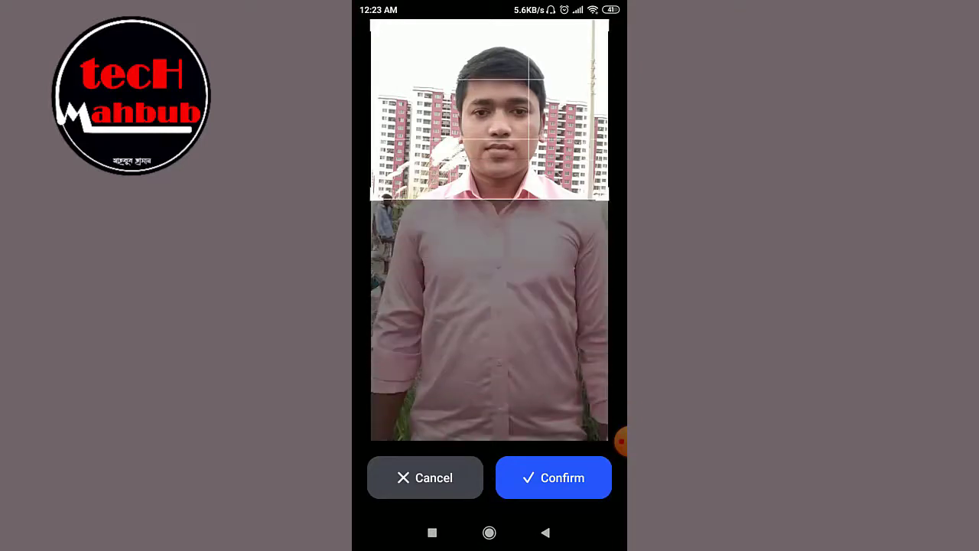
drag(371, 115, 444, 115)
drag(609, 115, 551, 115)
drag(490, 21, 490, 51)
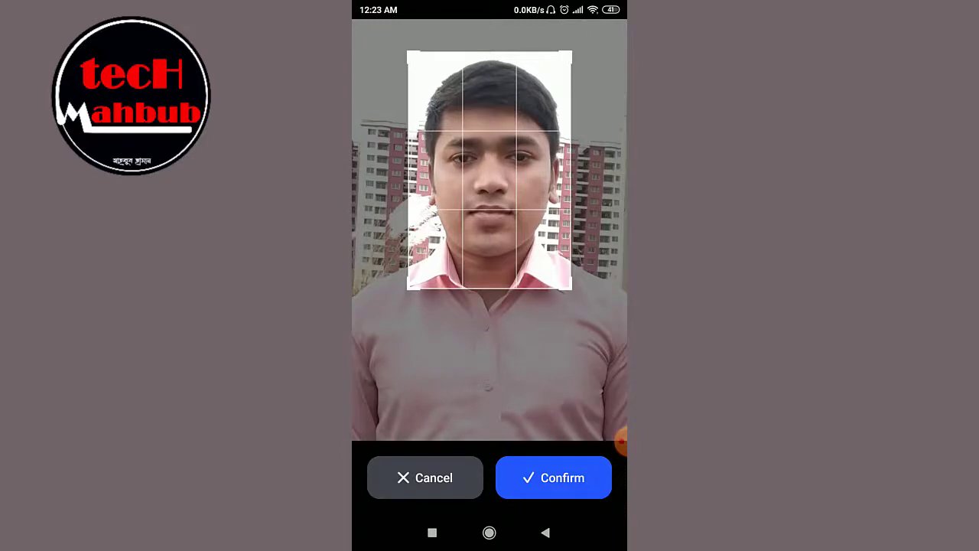
- Confirm the face crop and render the clip with the first actor's face swapped
click(553, 477)
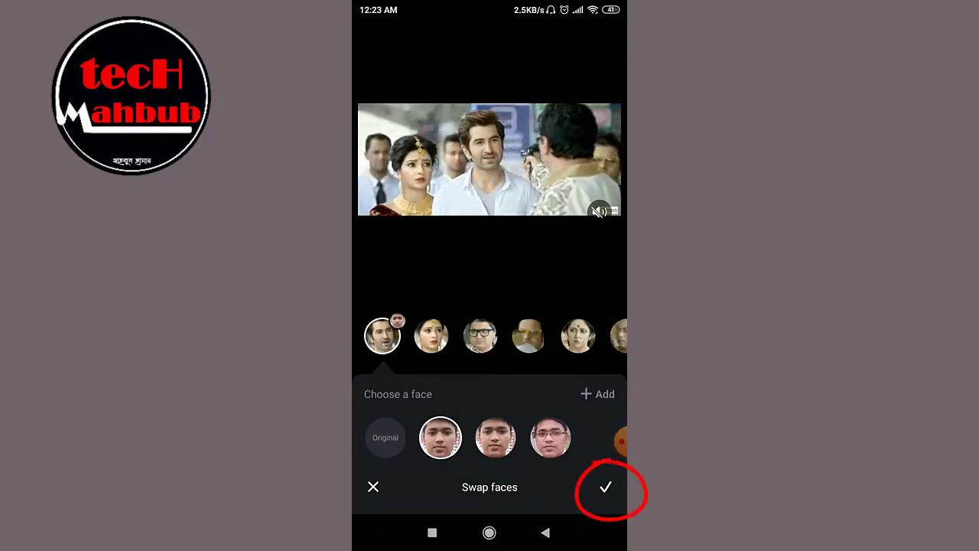
click(606, 487)
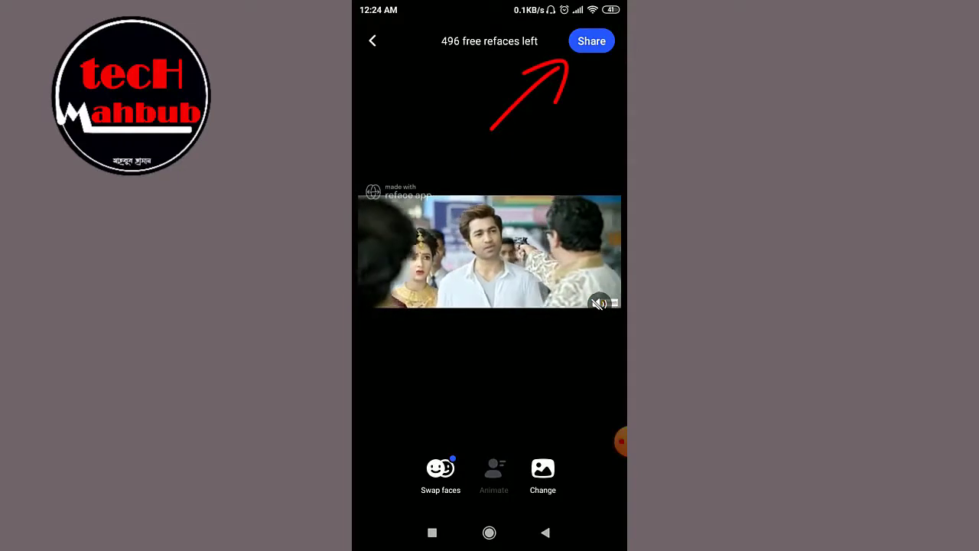
- Open the Share result sheet, check the system share apps, and return to it
click(592, 41)
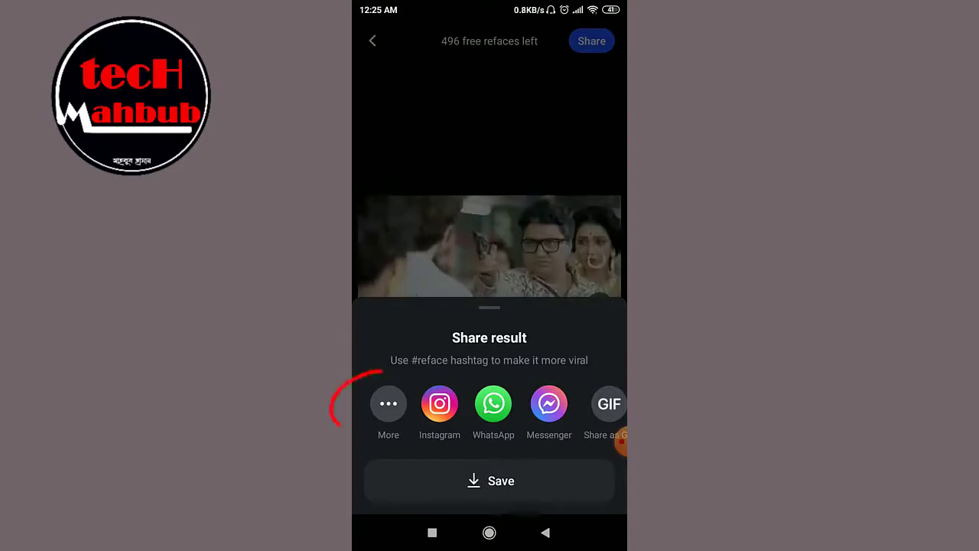
click(388, 403)
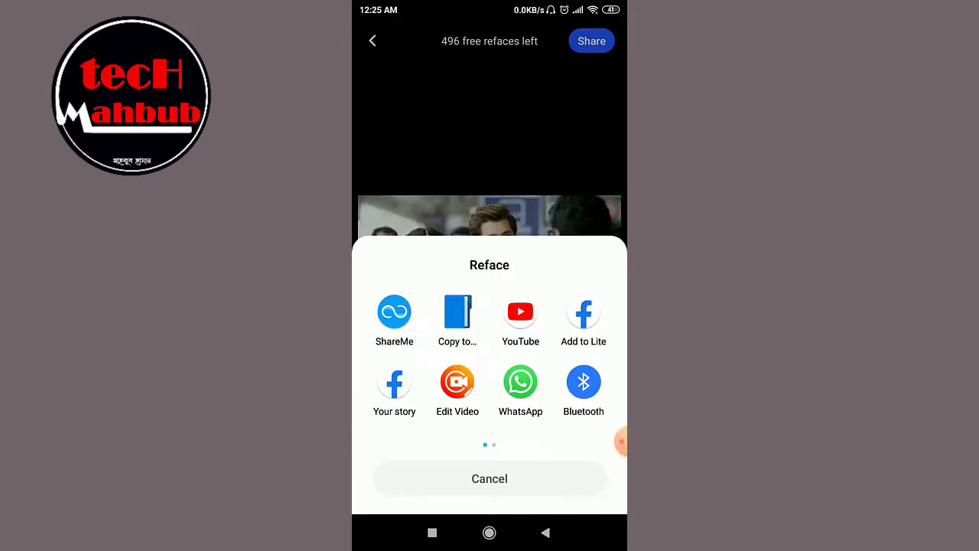
key(Escape)
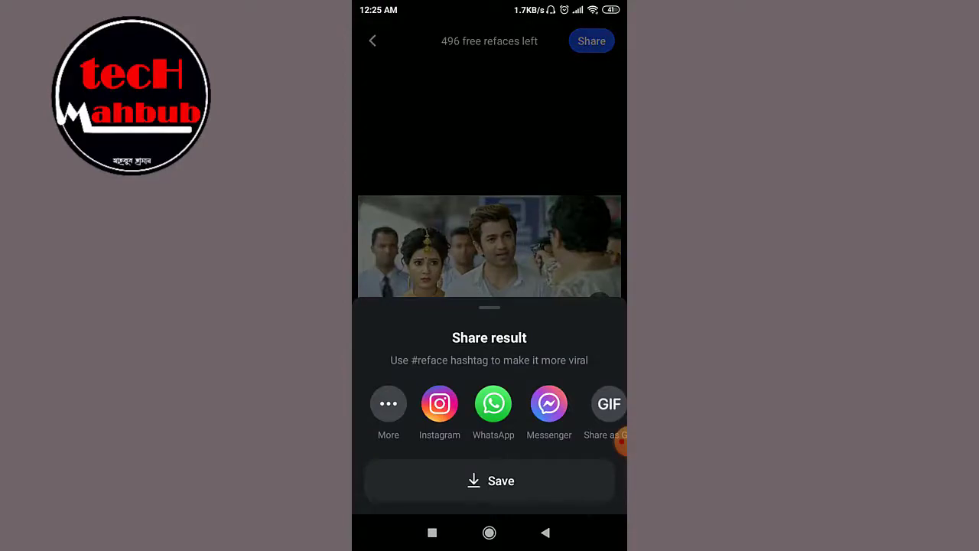